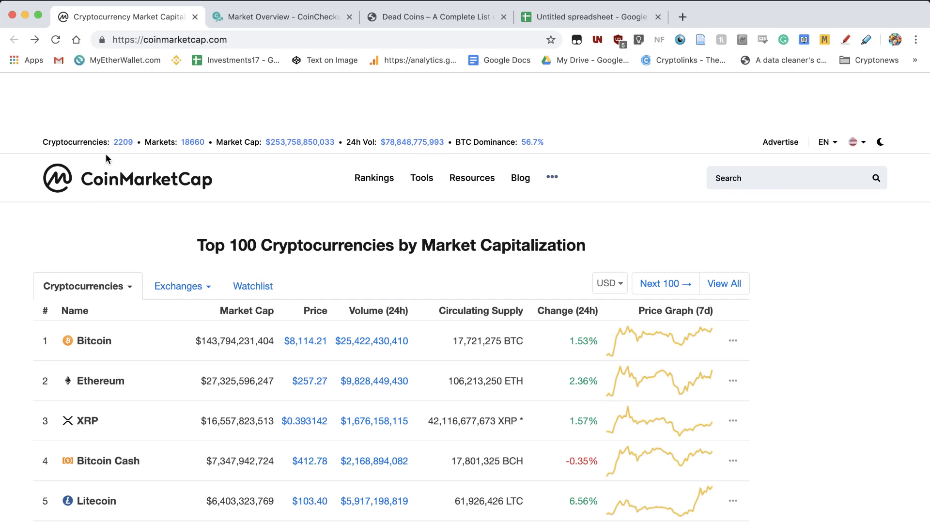
# Open CoinMarketCap's full list of 2209 cryptocurrencies and scroll through the ranking.
pyautogui.click(123, 144)
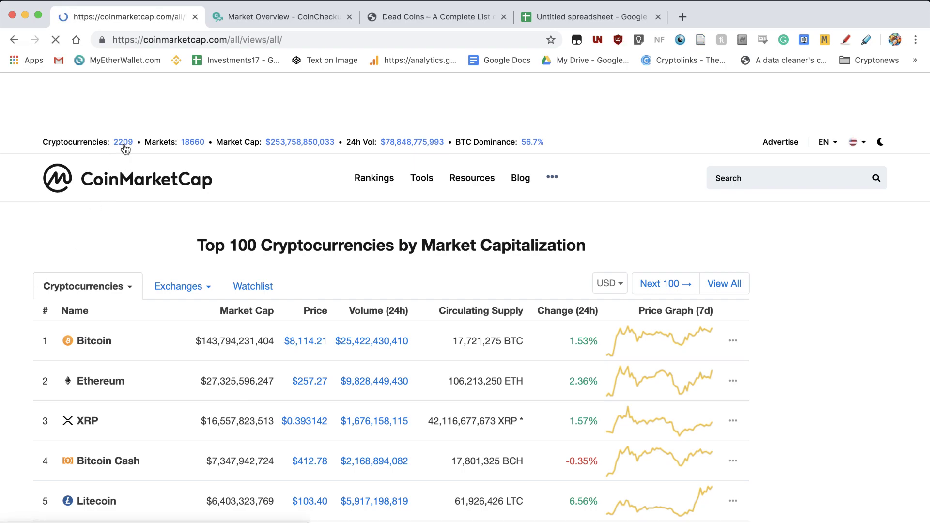
pyautogui.scroll(-5, 22, 248)
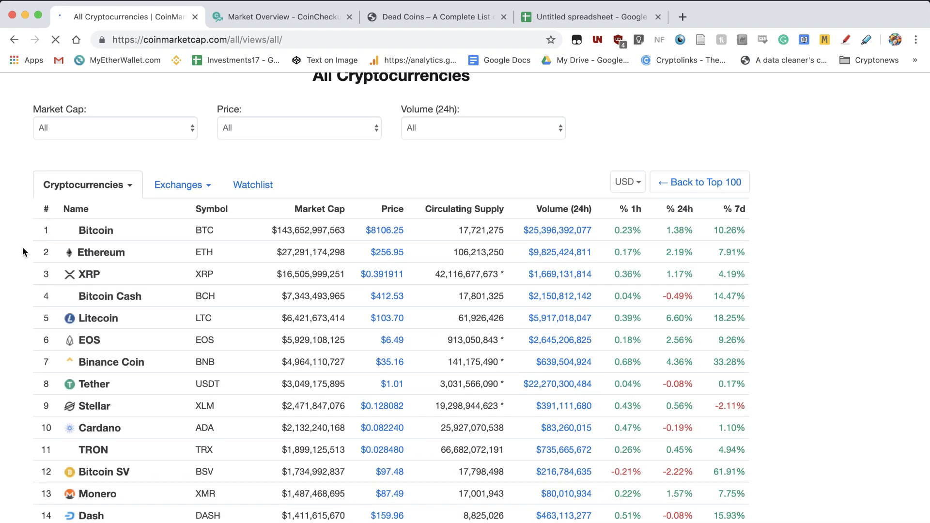
pyautogui.scroll(-1, 22, 248)
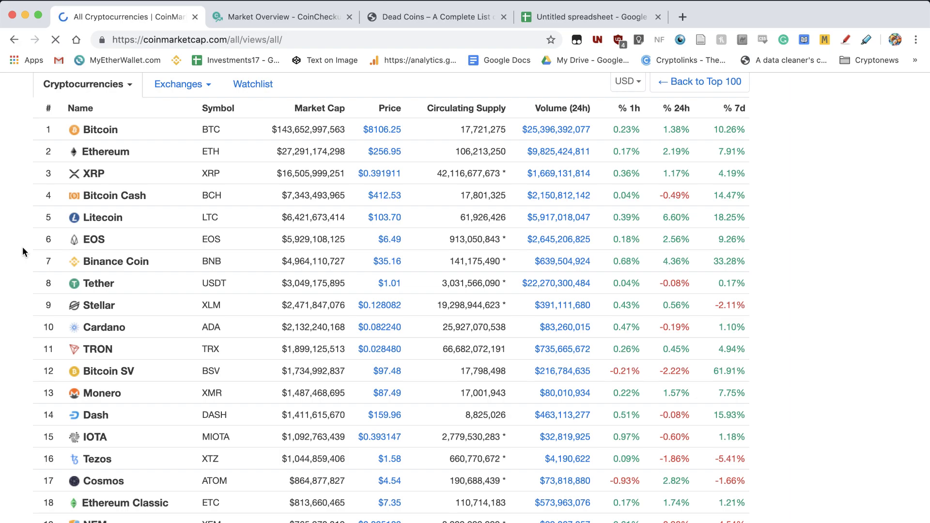
pyautogui.scroll(3, 22, 246)
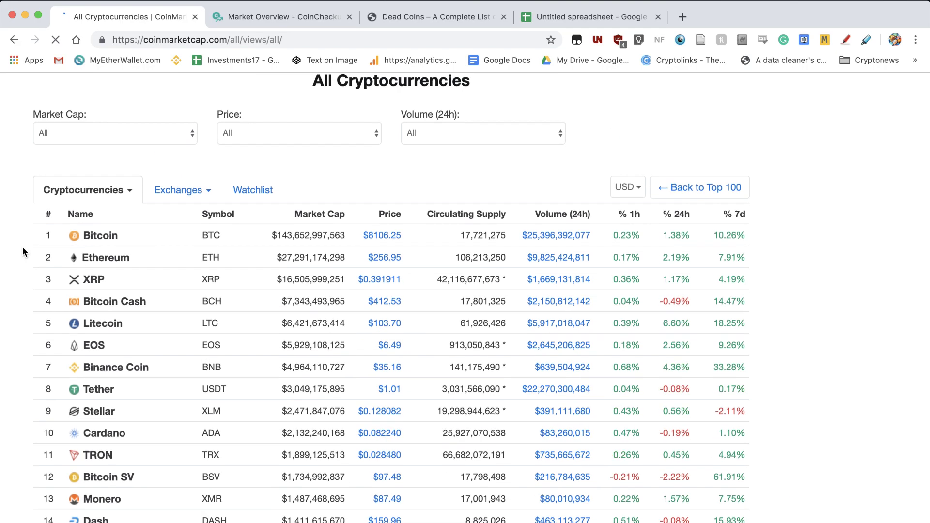
pyautogui.scroll(-3, 22, 246)
pyautogui.scroll(6, 22, 246)
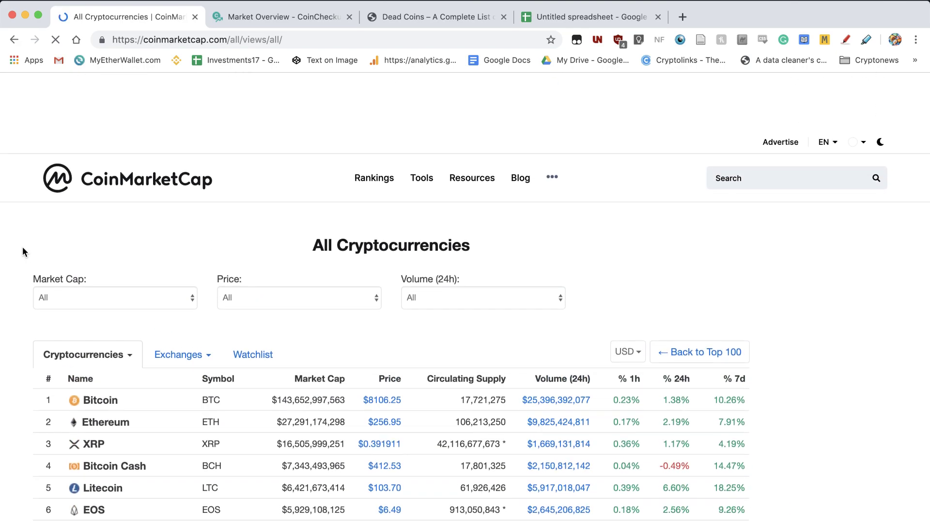
pyautogui.scroll(-5, 23, 246)
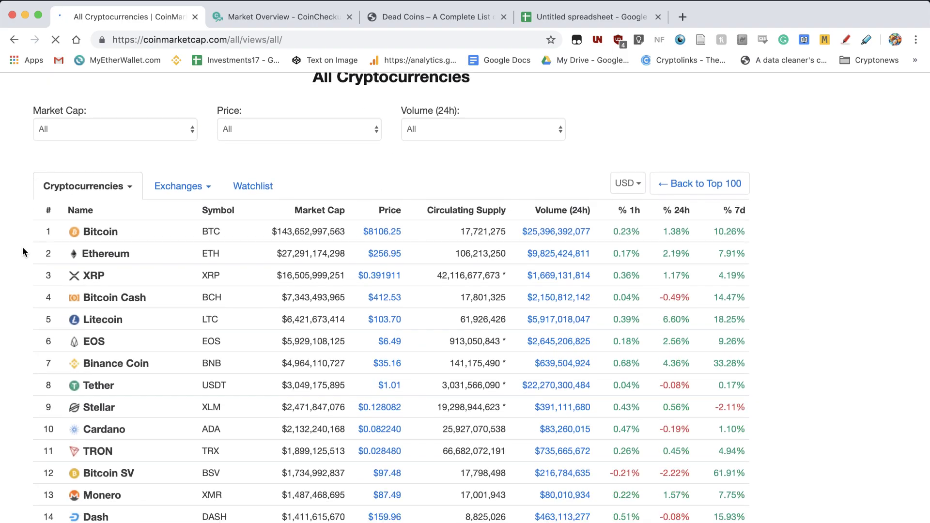
pyautogui.scroll(1, 22, 246)
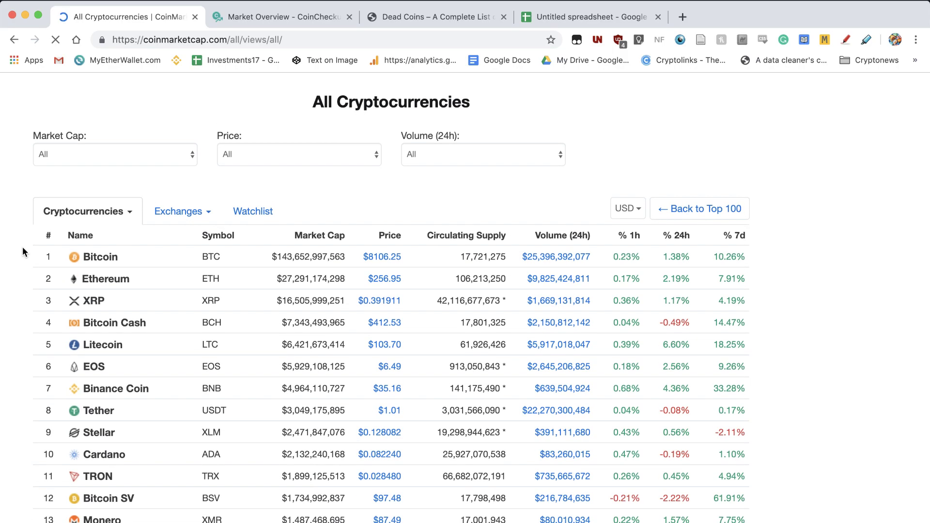
pyautogui.scroll(3, 23, 246)
pyautogui.scroll(-2, 22, 246)
pyautogui.scroll(2, 22, 246)
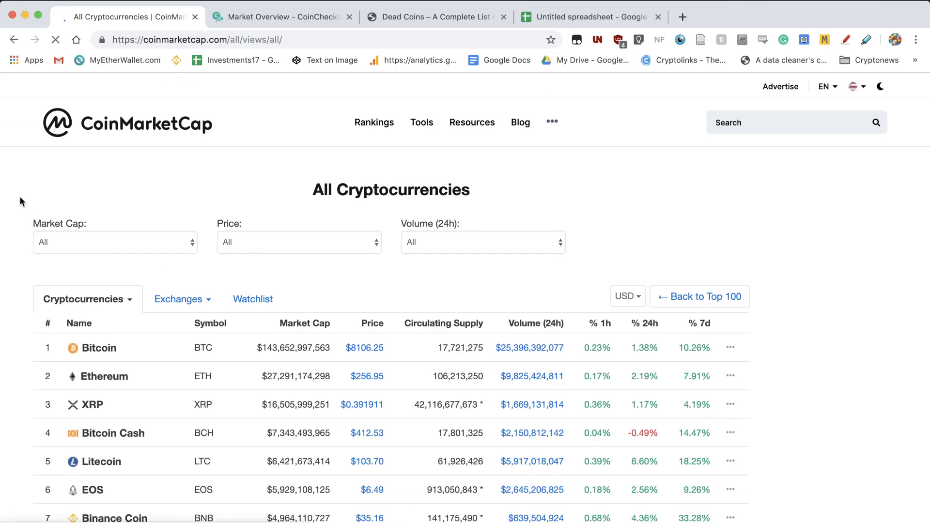
pyautogui.scroll(-1, 20, 196)
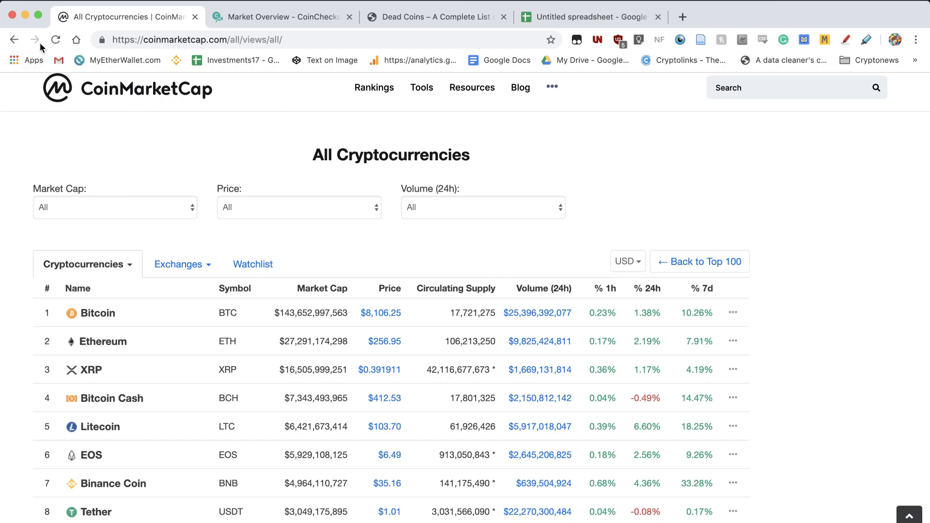
pyautogui.click(14, 40)
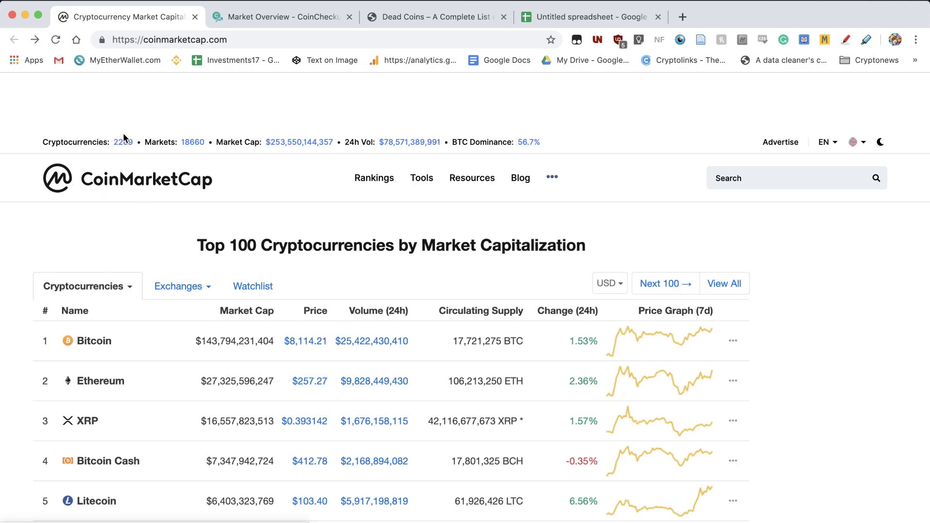
pyautogui.click(123, 143)
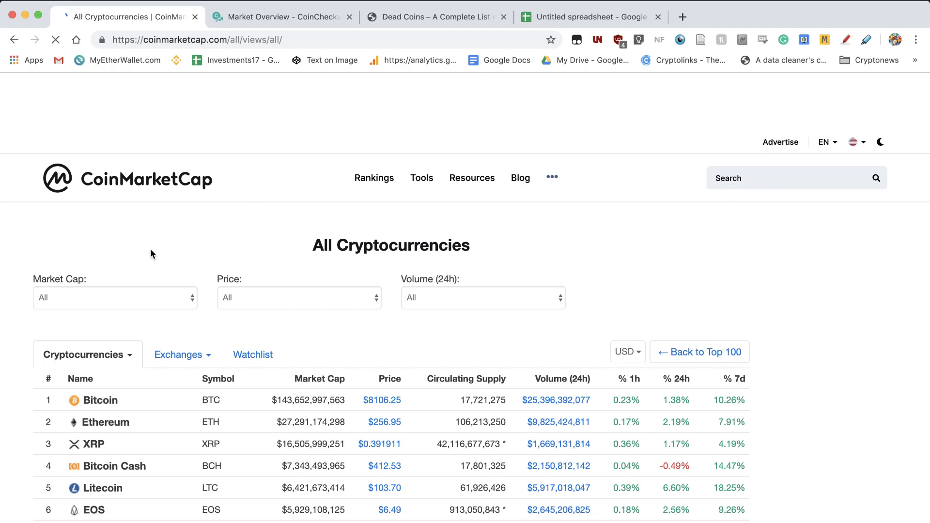
# Skim the All Cryptocurrencies table, from Bitcoin at $143,652,997,563 down to Cardano in tenth.
pyautogui.scroll(-6, 19, 249)
pyautogui.scroll(3, 19, 249)
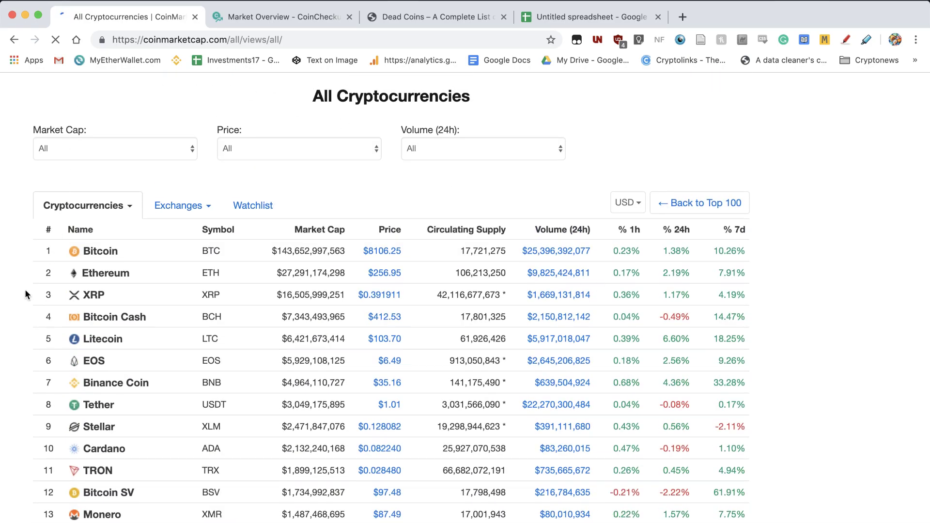
pyautogui.scroll(-9, 24, 286)
pyautogui.scroll(7, 24, 287)
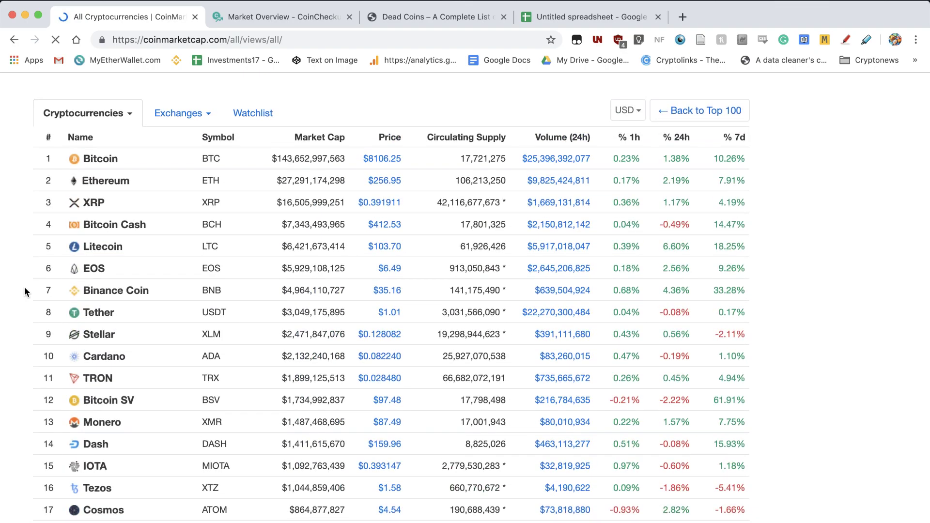
pyautogui.scroll(-10, 24, 290)
pyautogui.scroll(9, 24, 291)
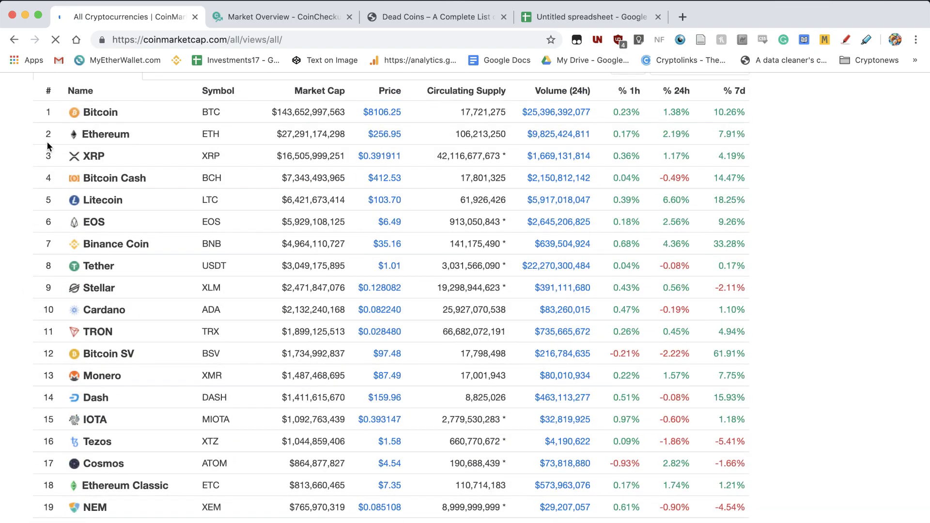
pyautogui.scroll(6, 48, 145)
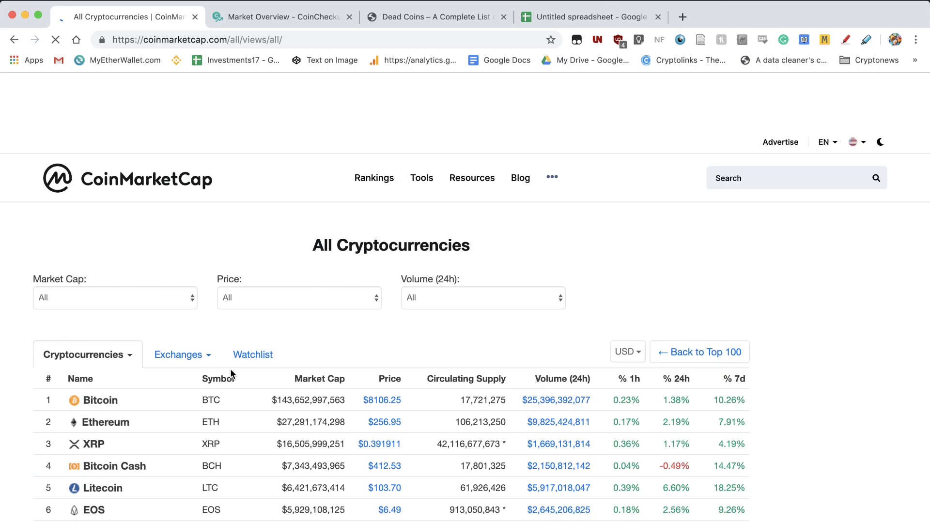
pyautogui.scroll(-10, 839, 390)
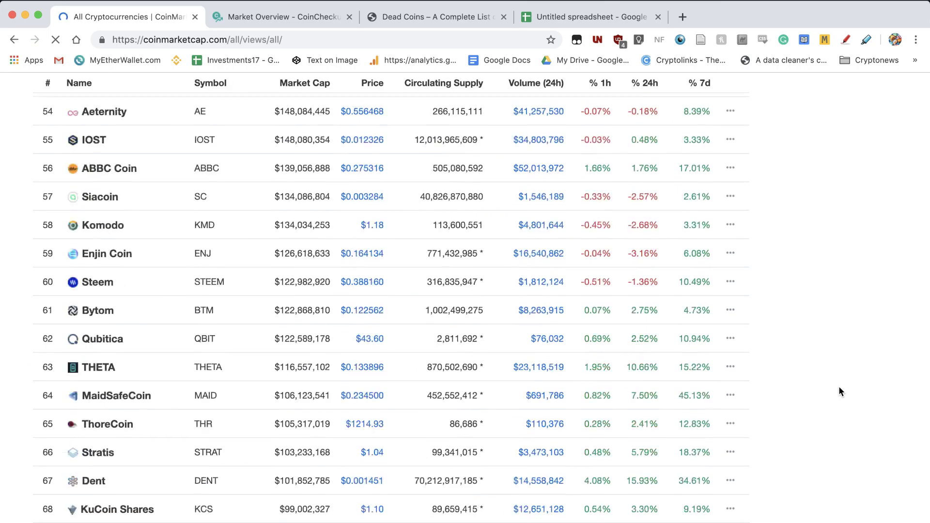
pyautogui.scroll(15, 839, 390)
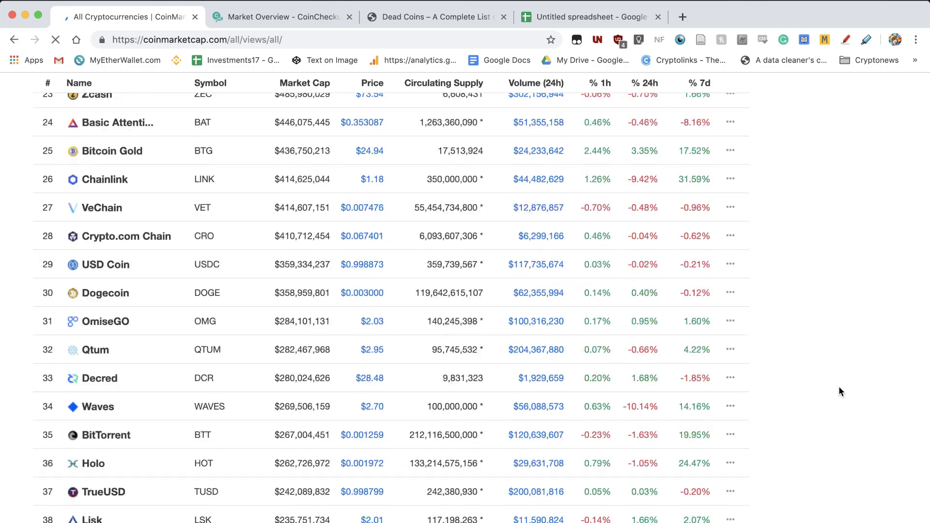
pyautogui.scroll(8, 839, 385)
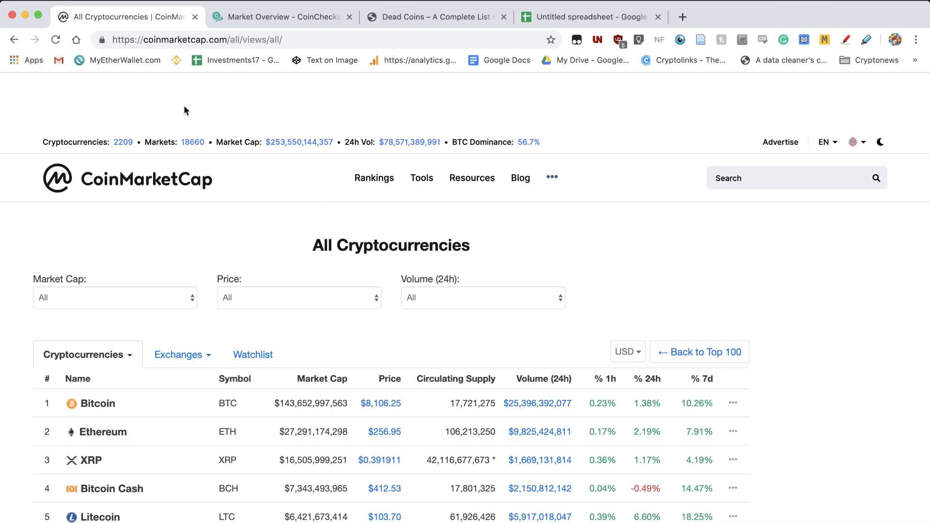
pyautogui.scroll(-3, 10, 264)
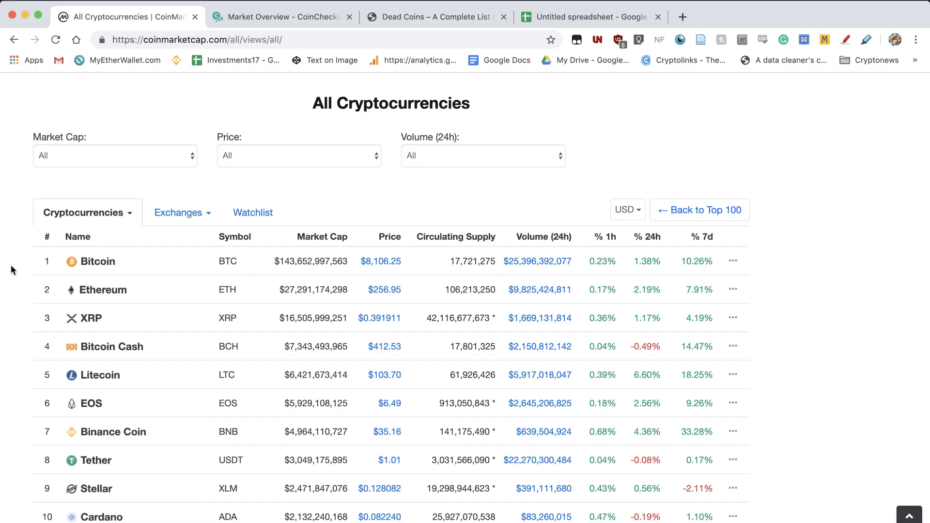
# Switch to CoinCheckup's Market Overview and browse the Screener's Category filter without choosing one.
pyautogui.click(276, 19)
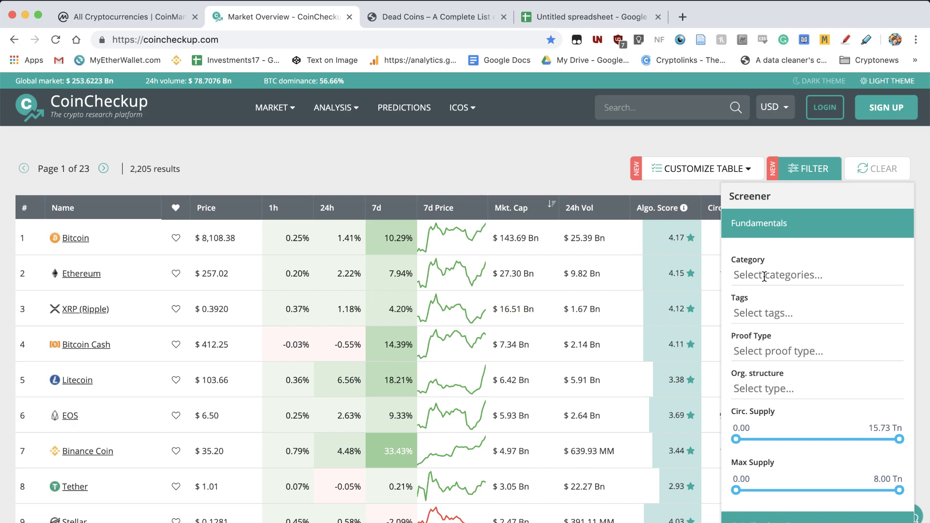
pyautogui.click(764, 276)
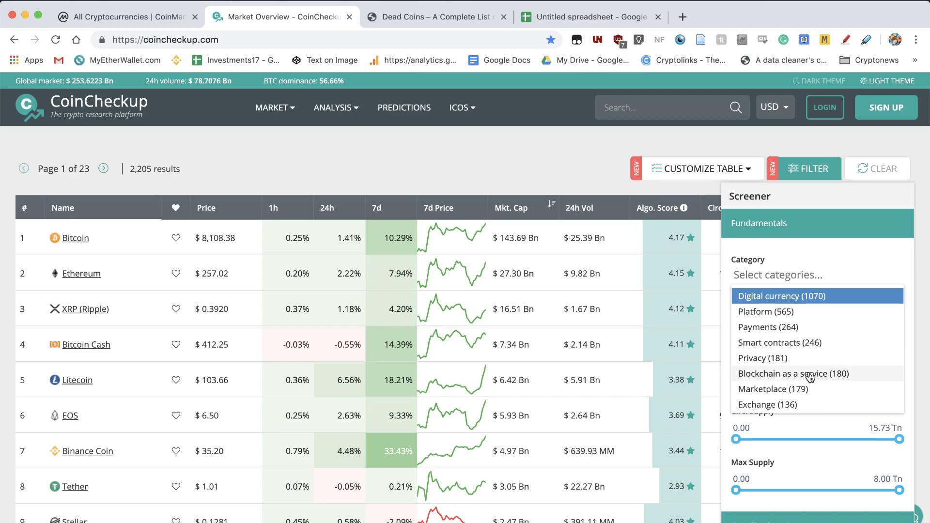
pyautogui.scroll(-1, 776, 395)
pyautogui.scroll(-1, 777, 394)
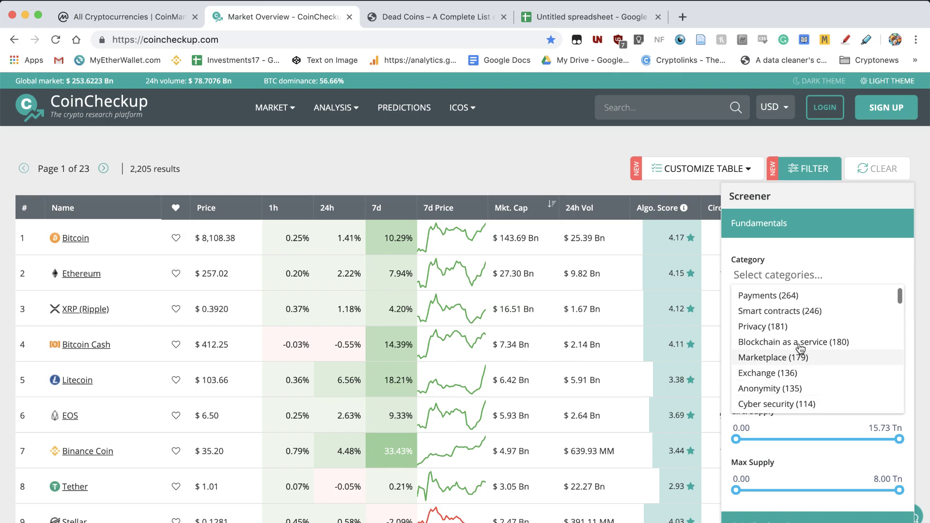
pyautogui.scroll(2, 800, 345)
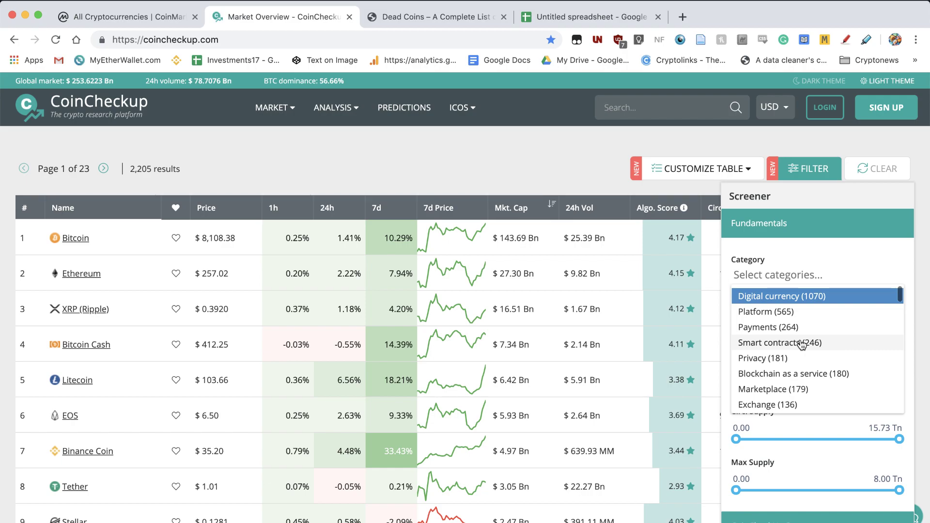
pyautogui.click(525, 154)
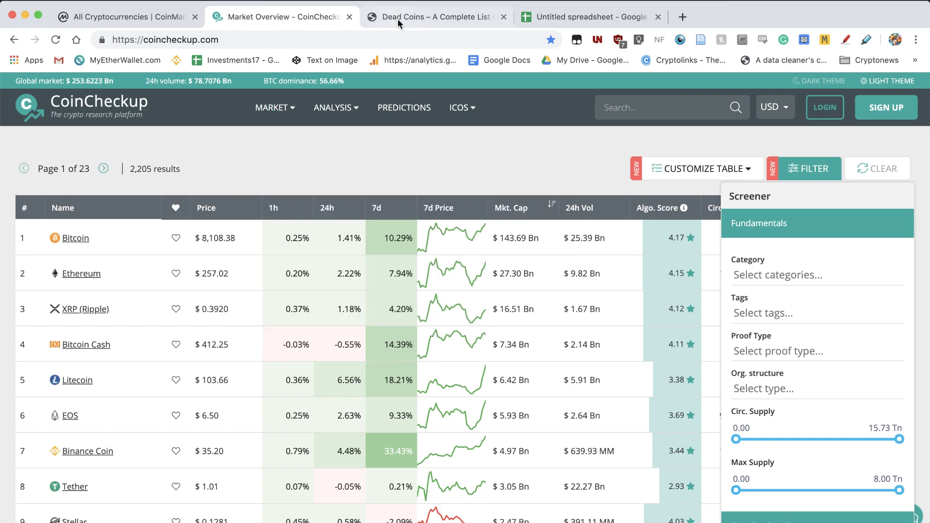
# Browse Dead Coins' table of Z-named coins, then go back to CoinMarketCap's All Cryptocurrencies list.
pyautogui.click(414, 16)
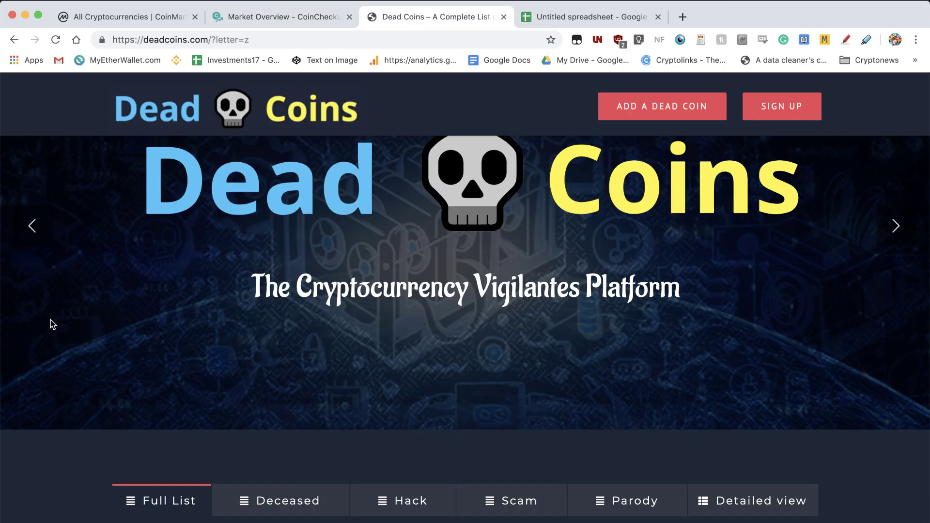
pyautogui.scroll(-10, 52, 324)
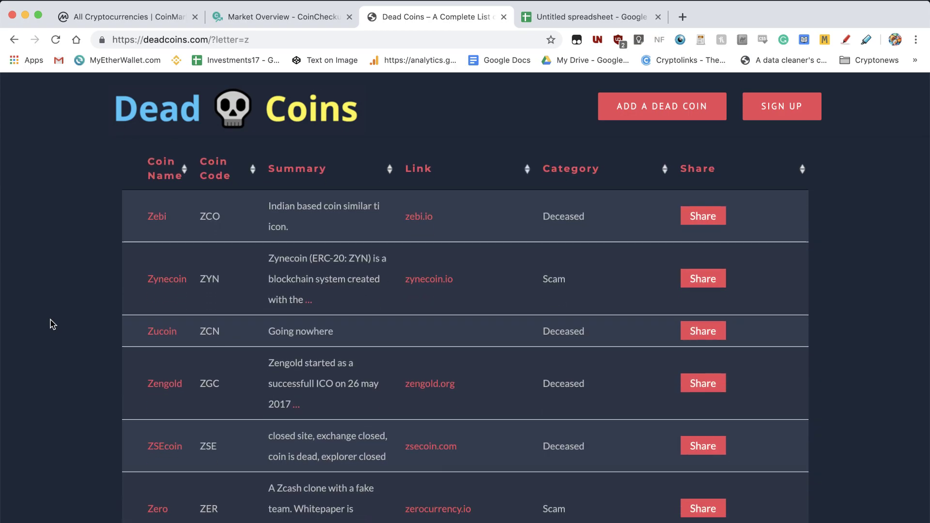
pyautogui.scroll(-5, 77, 240)
pyautogui.scroll(5, 80, 241)
pyautogui.scroll(3, 473, 276)
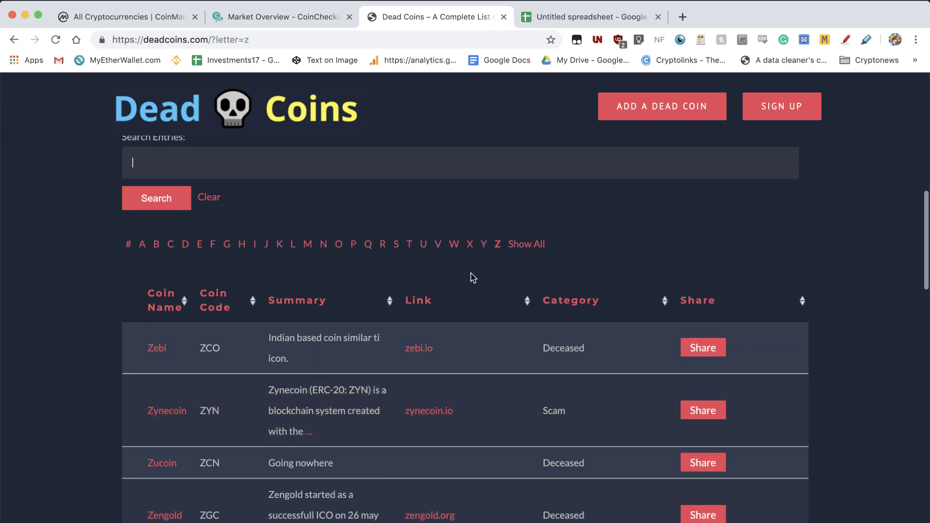
pyautogui.scroll(-10, 92, 365)
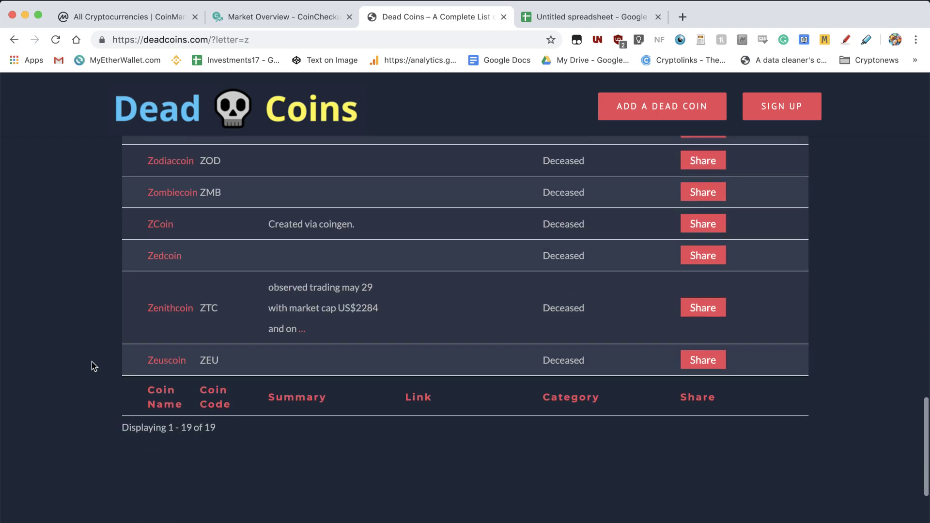
pyautogui.scroll(5, 92, 365)
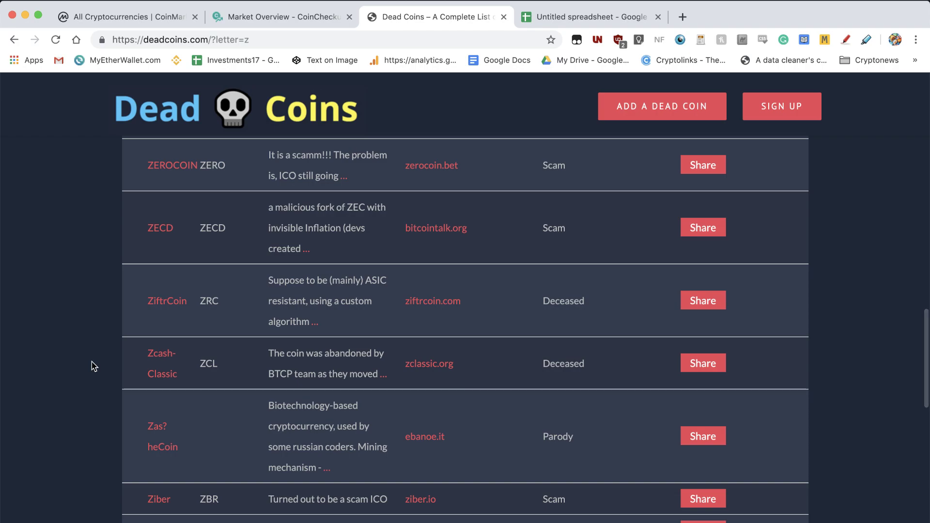
pyautogui.scroll(5, 94, 366)
pyautogui.scroll(6, 92, 365)
pyautogui.scroll(-5, 92, 366)
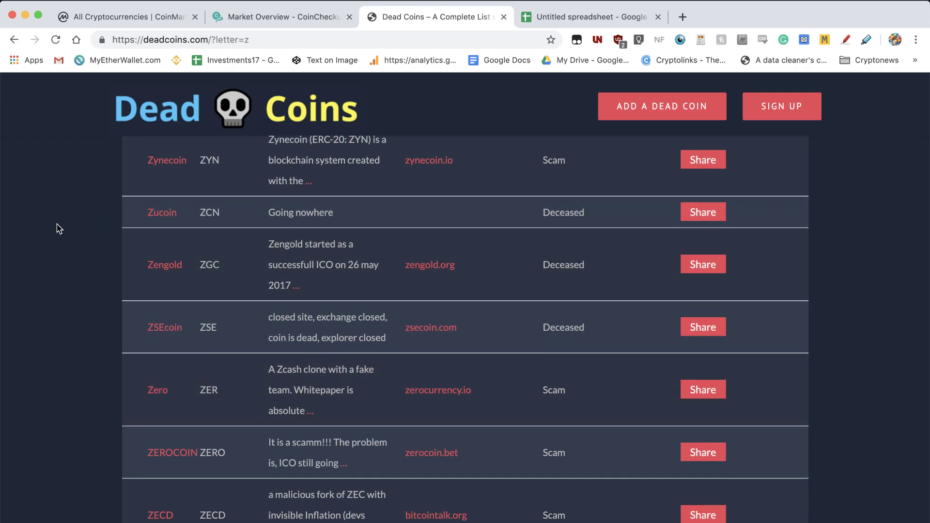
pyautogui.click(112, 17)
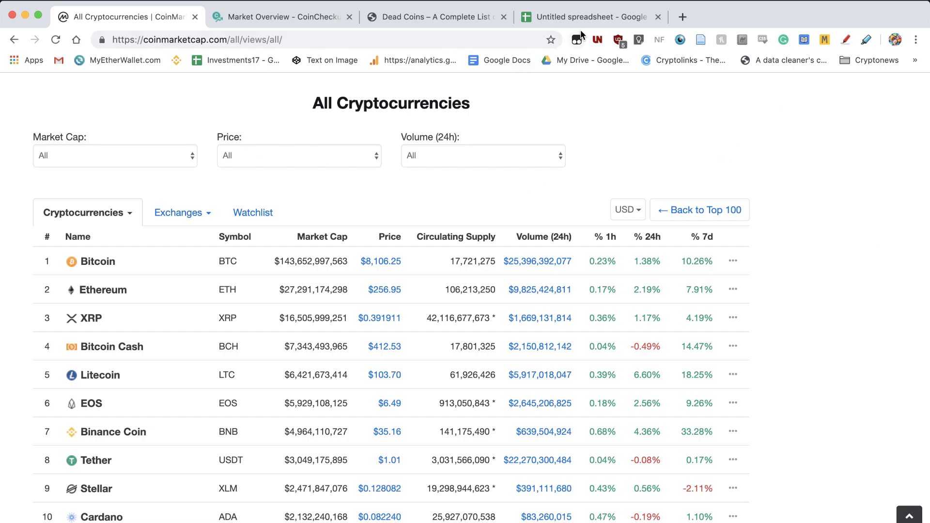
# Switch to the Untitled spreadsheet and check XRP's market cap in cell D4.
pyautogui.click(594, 24)
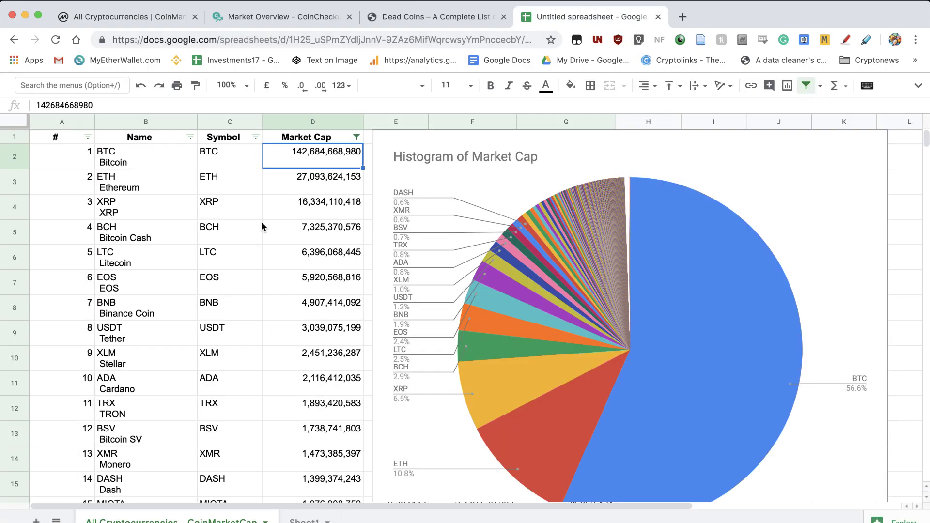
pyautogui.click(281, 201)
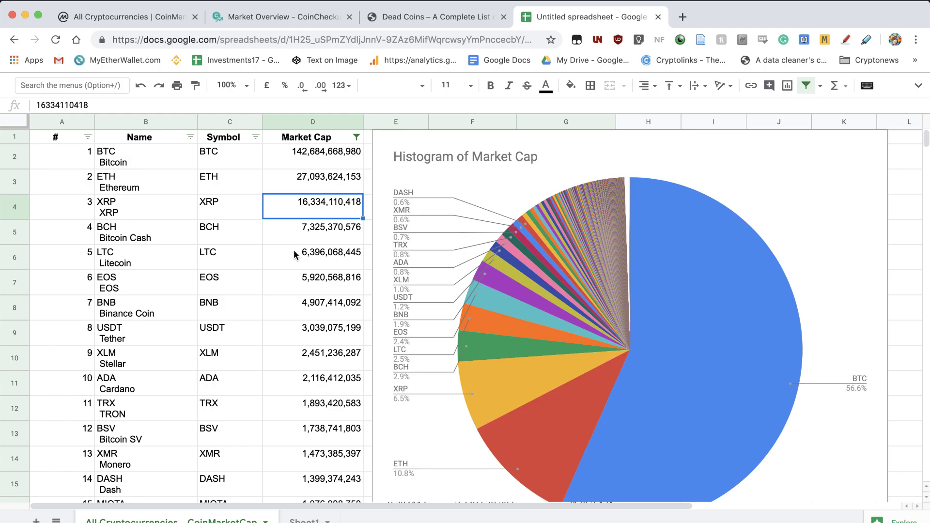
pyautogui.scroll(-3, 284, 293)
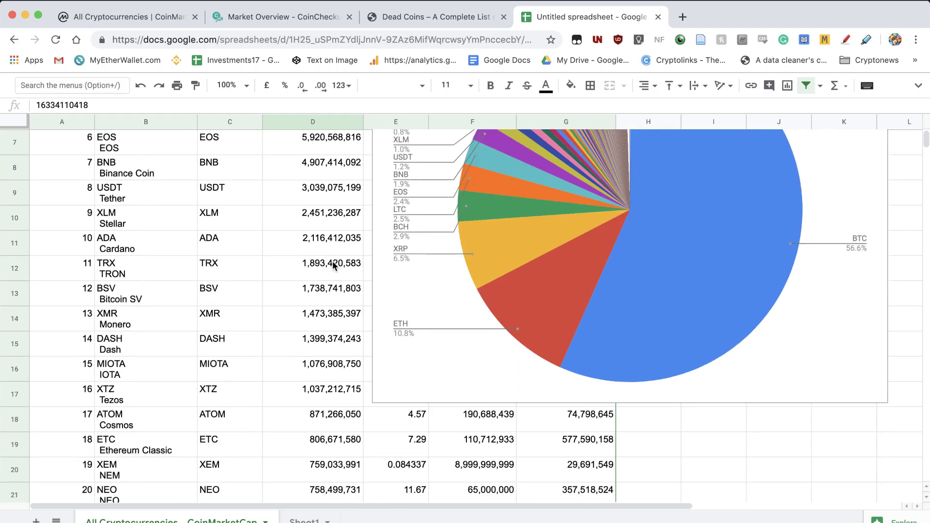
pyautogui.scroll(-15, 333, 260)
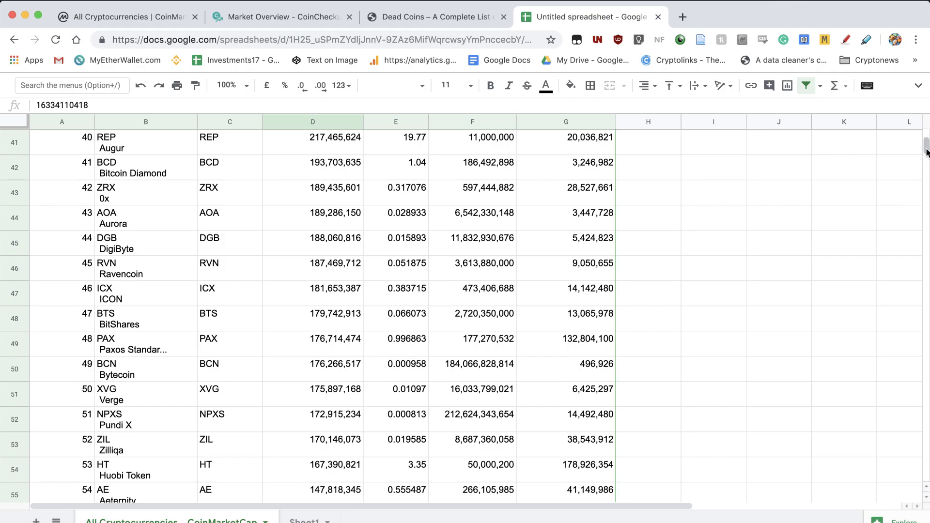
# Jump to the table's end to confirm SHADE at rank 1840 in row 1841, then return up.
pyautogui.moveTo(926, 147); pyautogui.dragTo(910, 505)
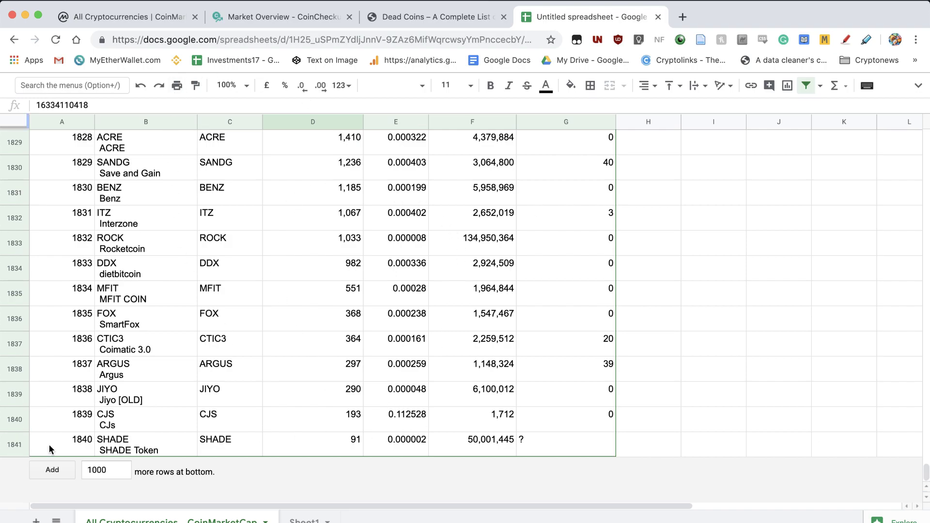
pyautogui.click(332, 406)
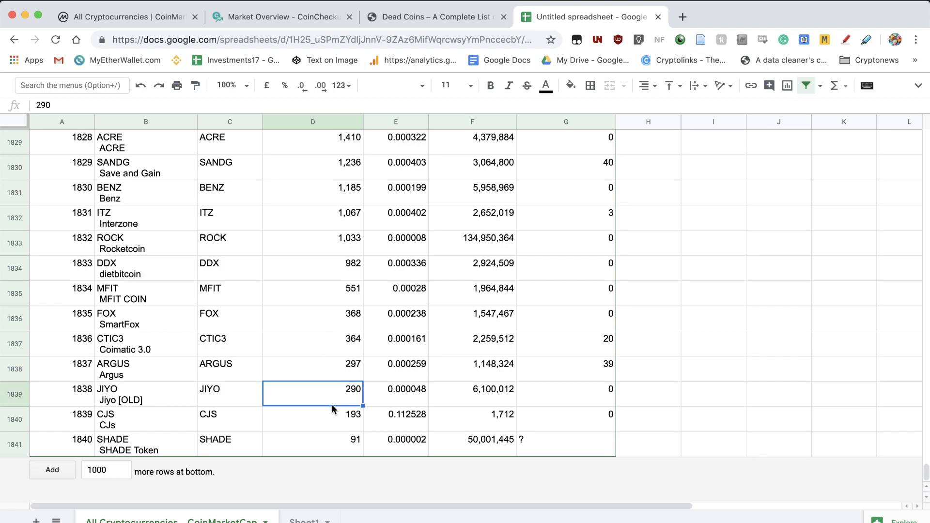
pyautogui.click(319, 450)
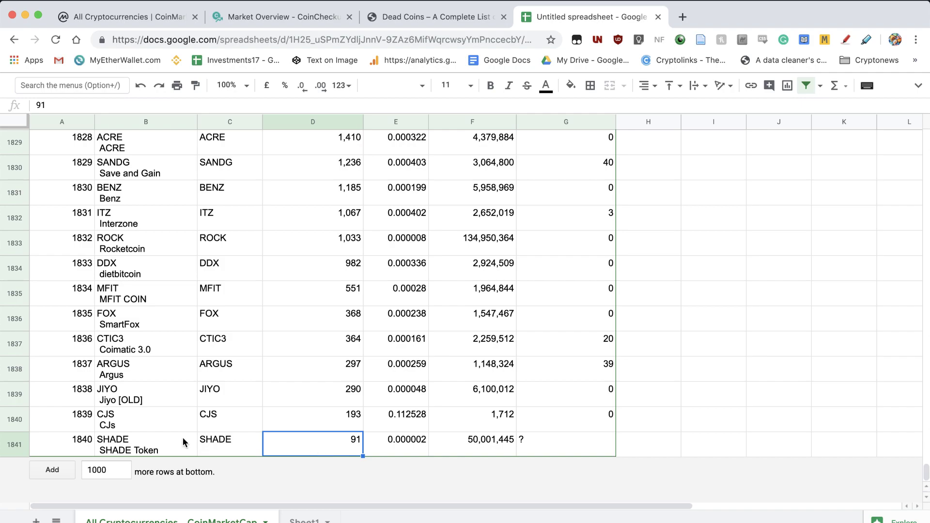
pyautogui.scroll(15, 398, 352)
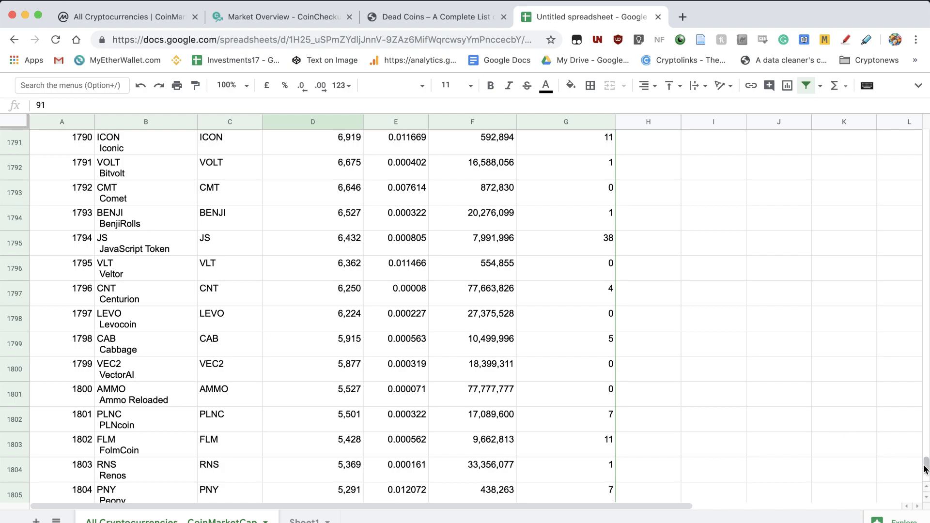
pyautogui.moveTo(922, 468); pyautogui.dragTo(919, 138)
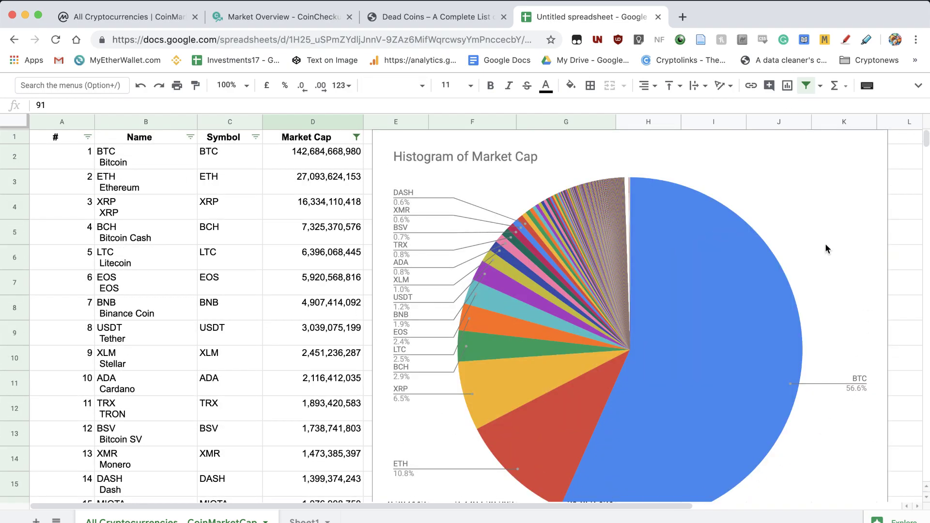
# Select the market cap pie chart and review its slices: BTC 56.6%, ETH 10.8%, XRP 6.5%.
pyautogui.click(829, 216)
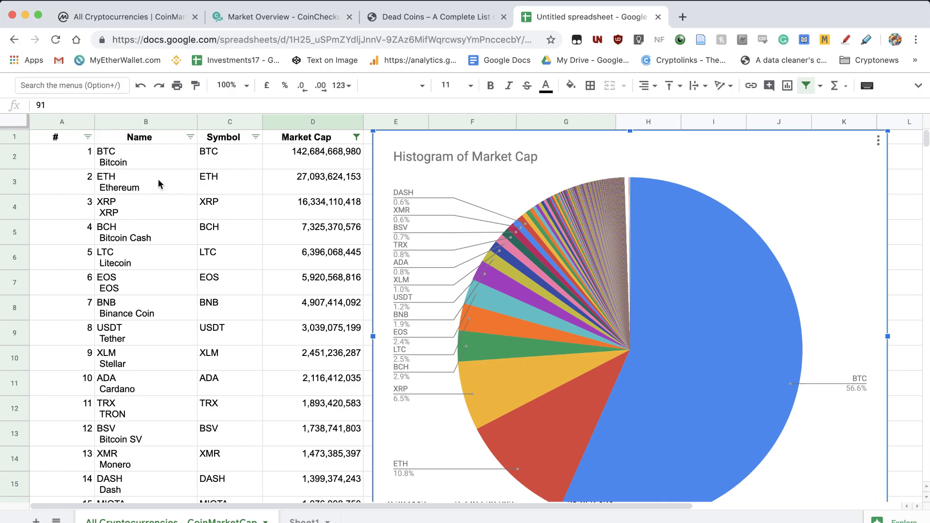
pyautogui.moveTo(715, 366)
pyautogui.moveTo(545, 436)
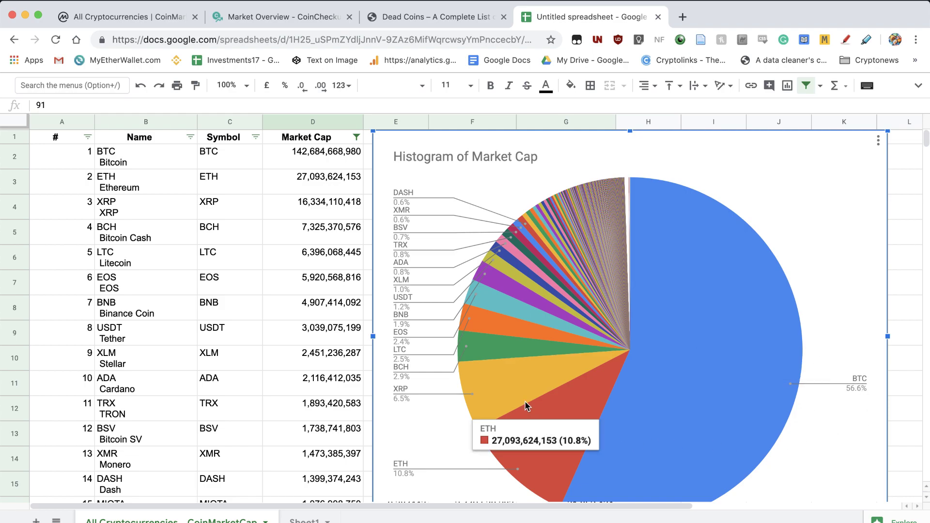
pyautogui.moveTo(506, 383)
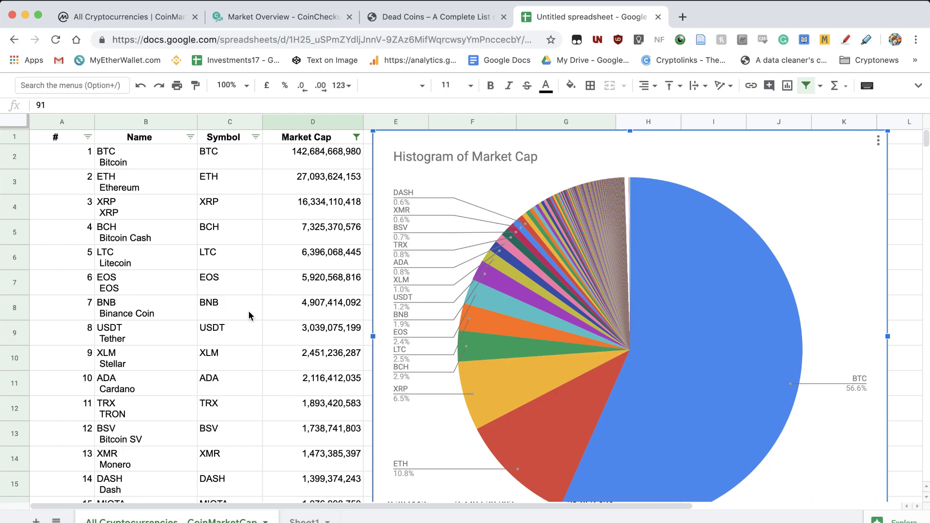
pyautogui.scroll(-1, 249, 312)
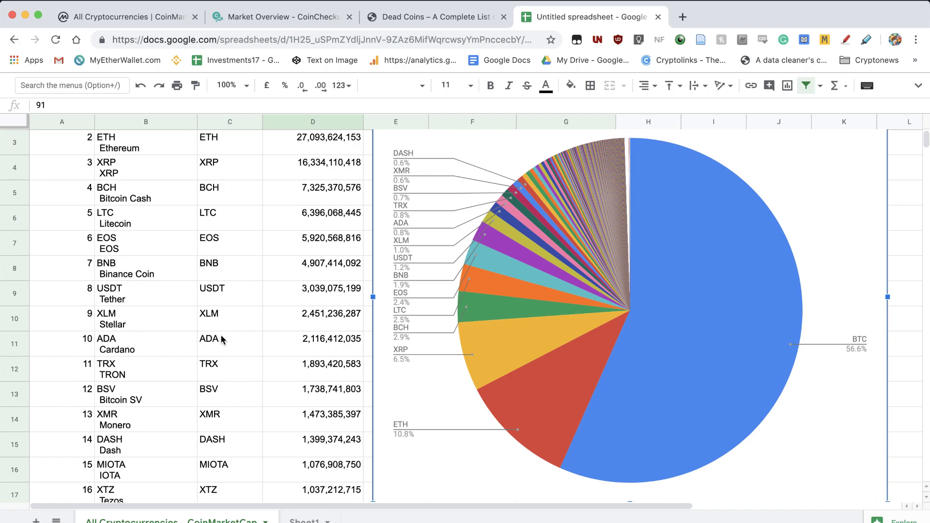
pyautogui.scroll(-20, 221, 339)
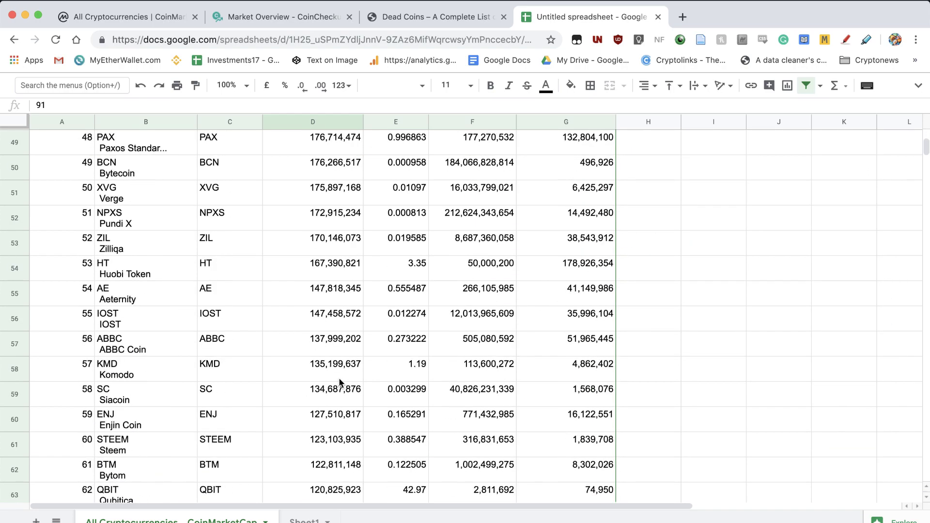
pyautogui.scroll(-10, 339, 382)
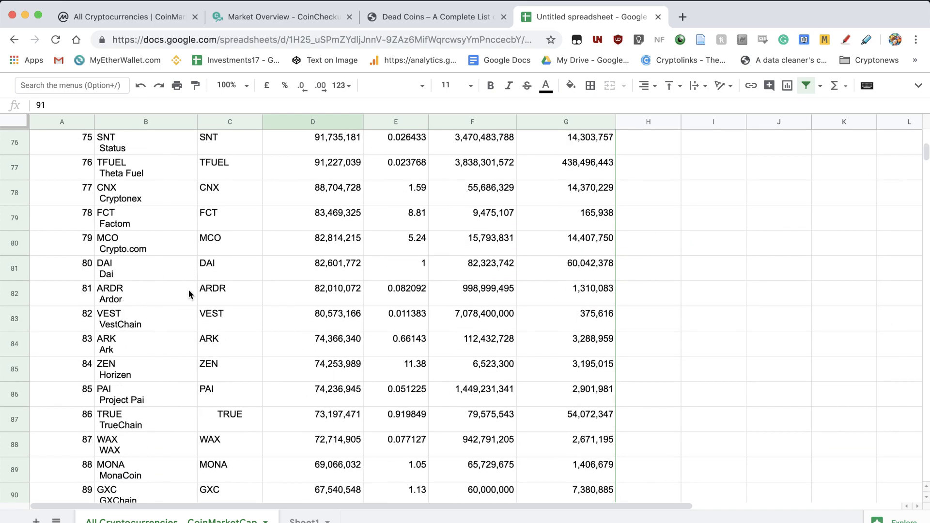
pyautogui.click(637, 291)
pyautogui.scroll(-9, 281, 376)
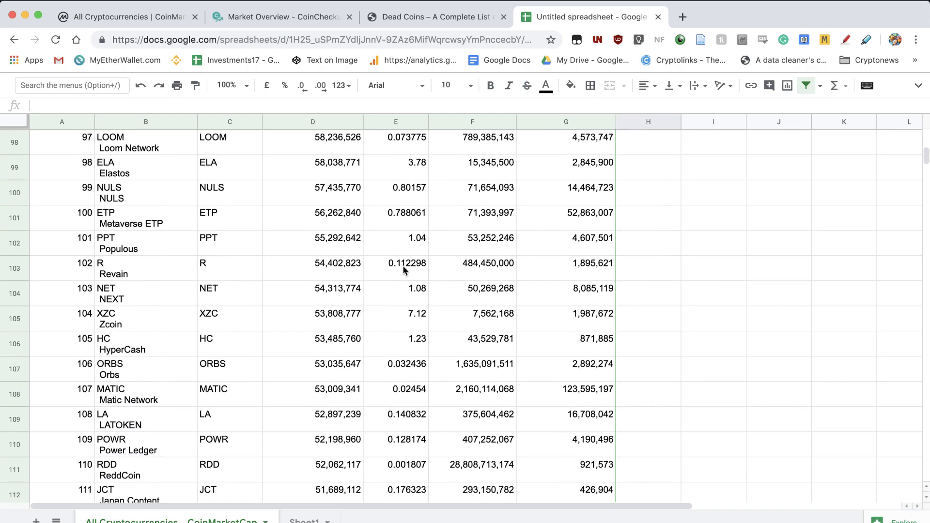
pyautogui.scroll(-6, 403, 270)
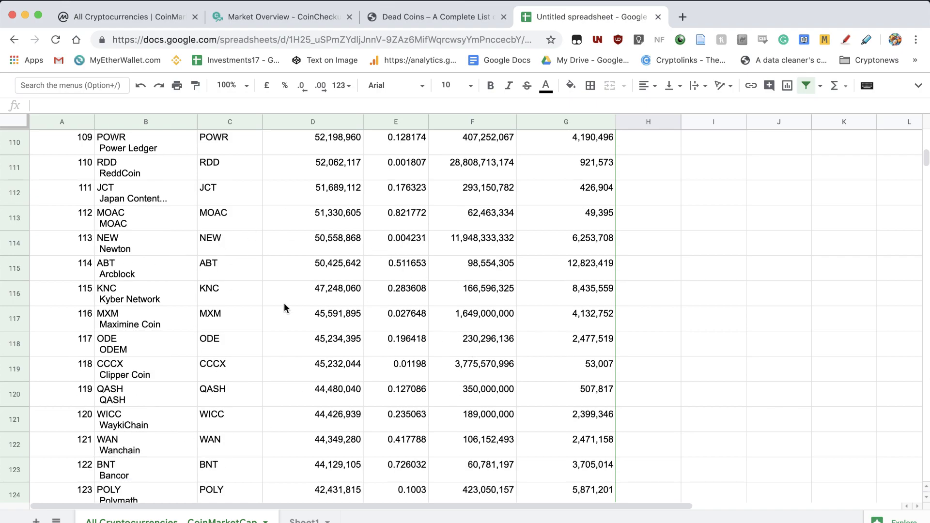
pyautogui.scroll(14, 284, 303)
pyautogui.scroll(20, 196, 247)
pyautogui.scroll(18, 196, 247)
pyautogui.scroll(-19, 123, 398)
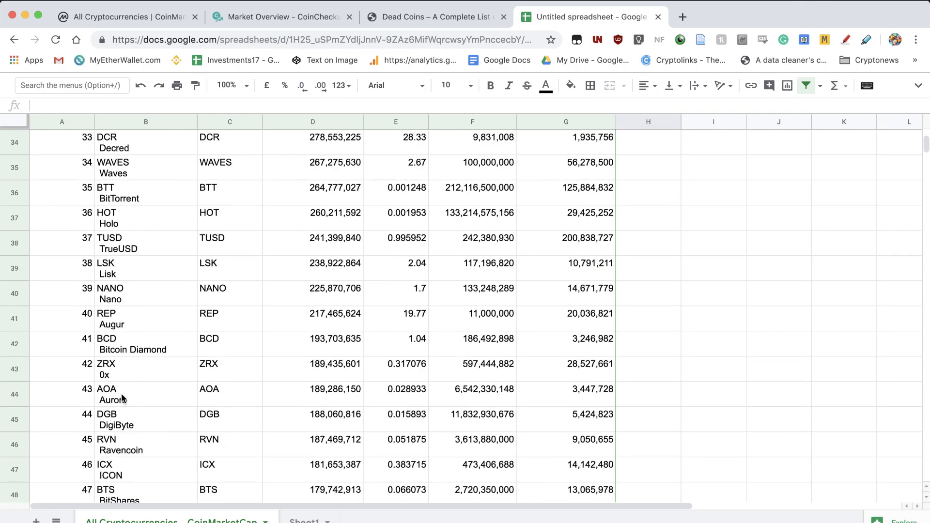
pyautogui.scroll(18, 268, 339)
pyautogui.scroll(2, 259, 303)
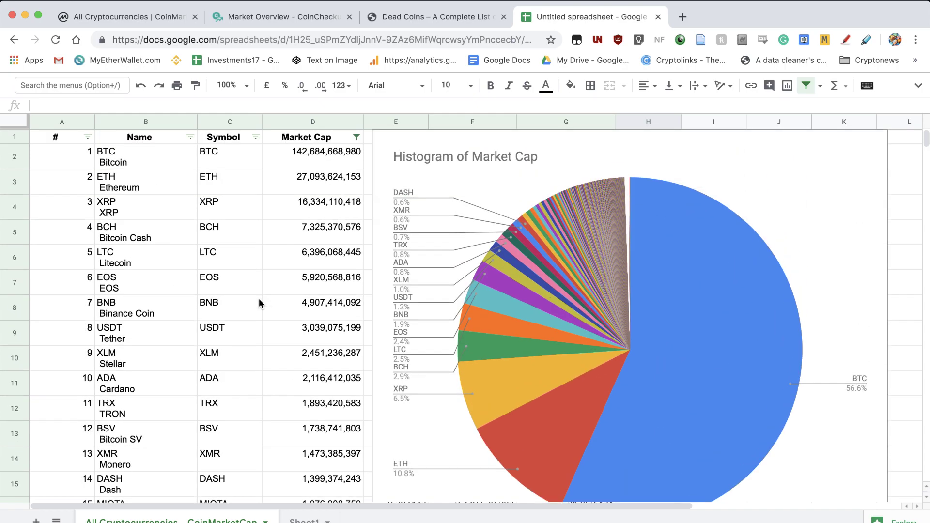
pyautogui.click(309, 228)
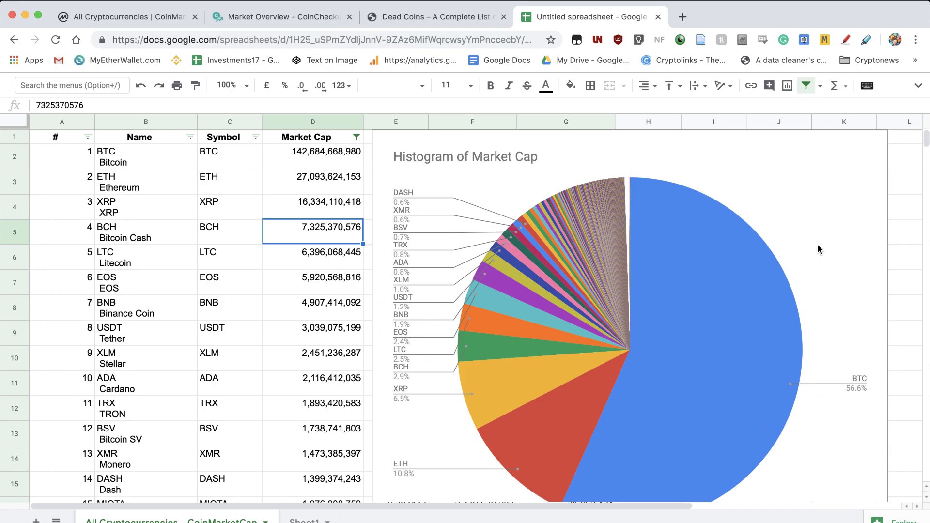
pyautogui.scroll(-1, 818, 249)
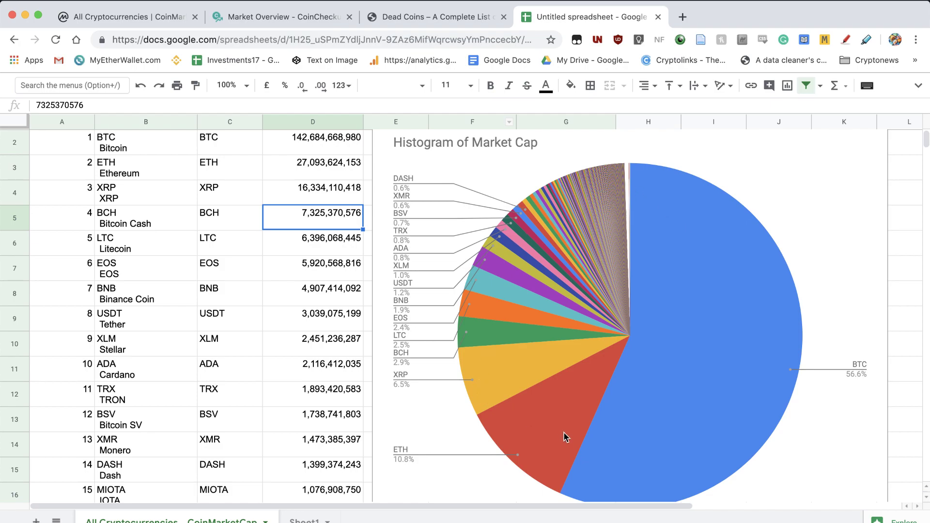
# Overwrite Bitcoin's rank 1 in cell A2 with the letter 'g' and commit it.
pyautogui.click(275, 242)
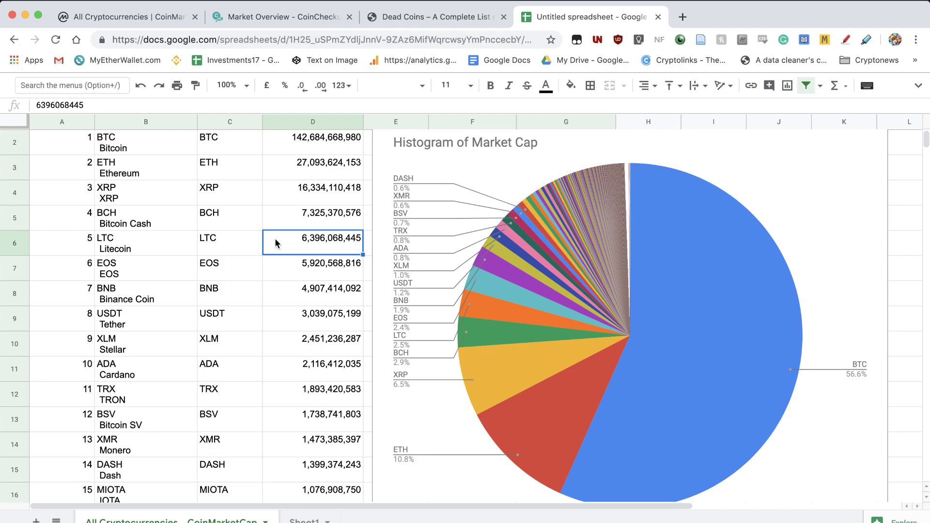
pyautogui.scroll(1, 275, 242)
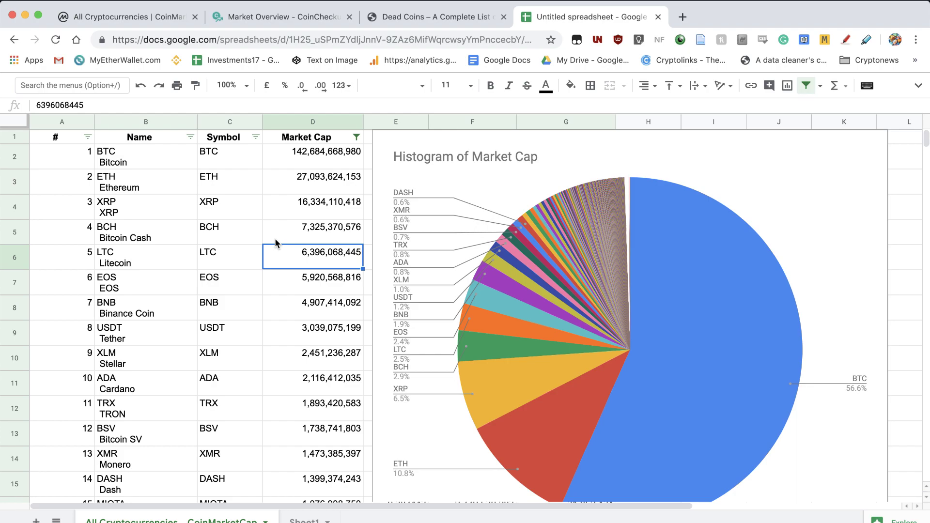
pyautogui.click(104, 179)
pyautogui.click(69, 161)
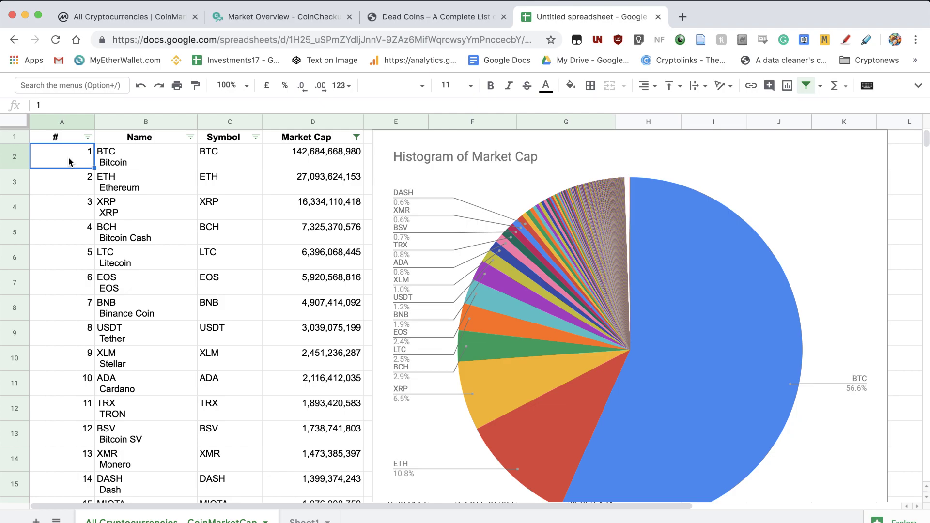
pyautogui.write('g')
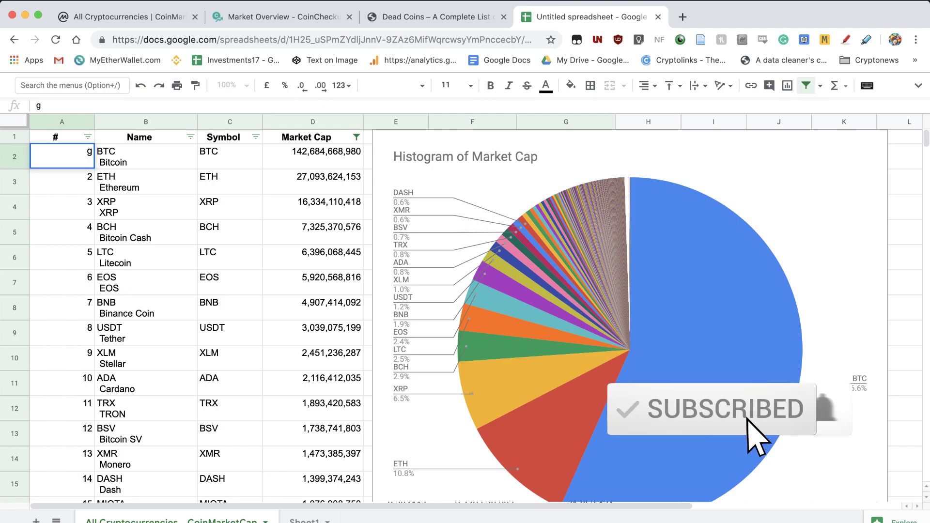
pyautogui.click(159, 269)
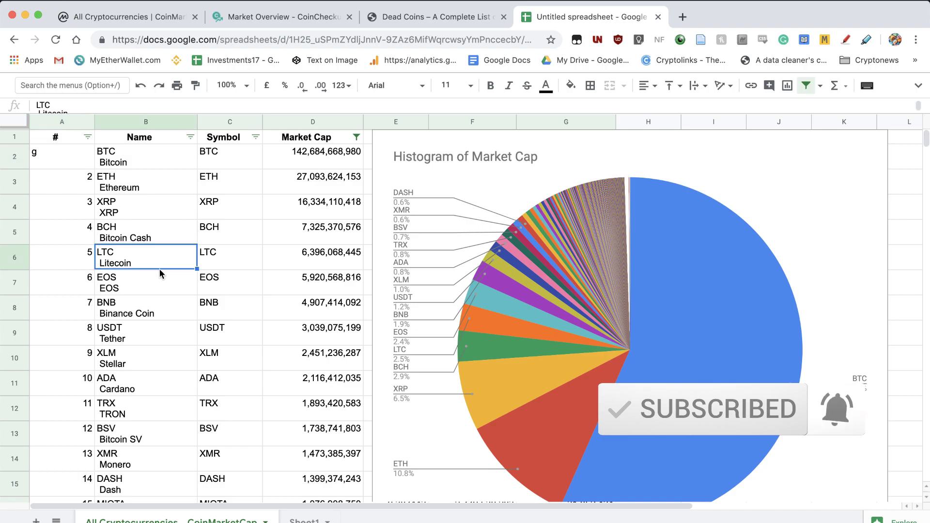
pyautogui.scroll(-5, 254, 340)
pyautogui.scroll(-1, 256, 345)
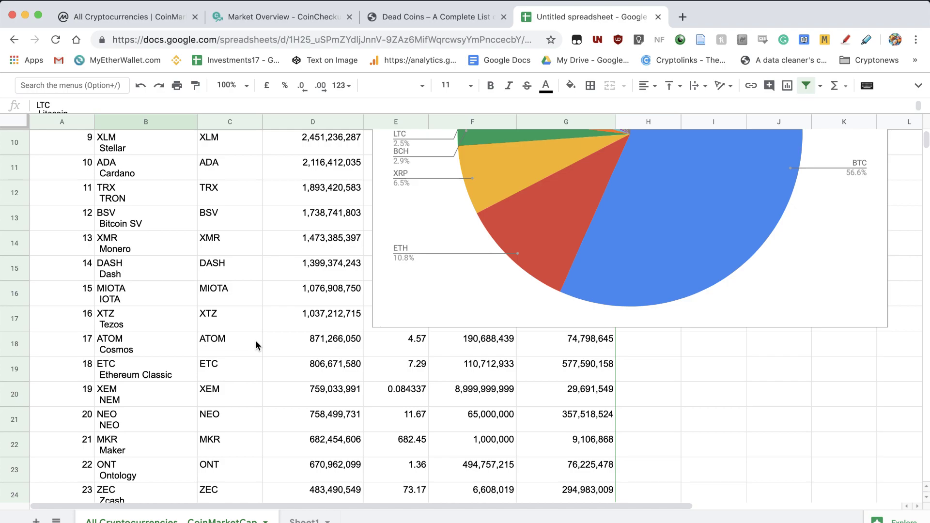
pyautogui.click(632, 375)
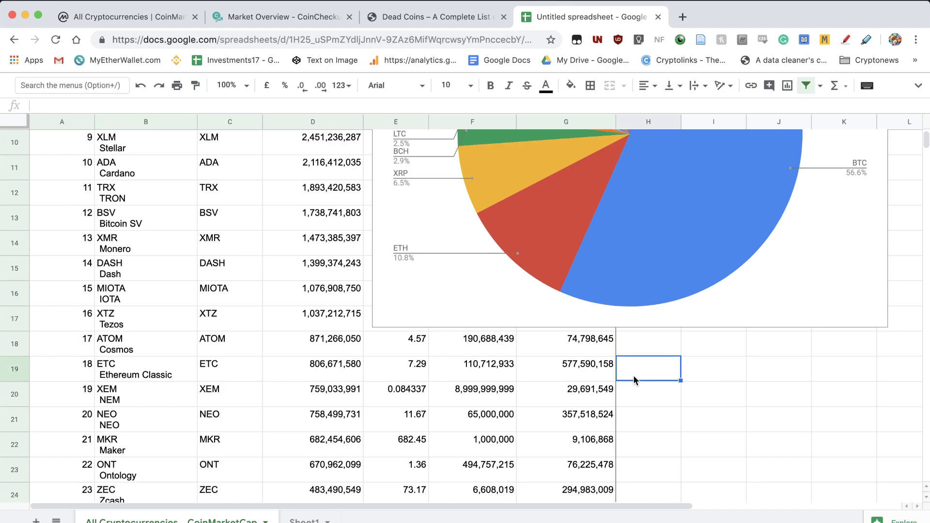
pyautogui.scroll(-15, 633, 375)
pyautogui.scroll(-10, 632, 375)
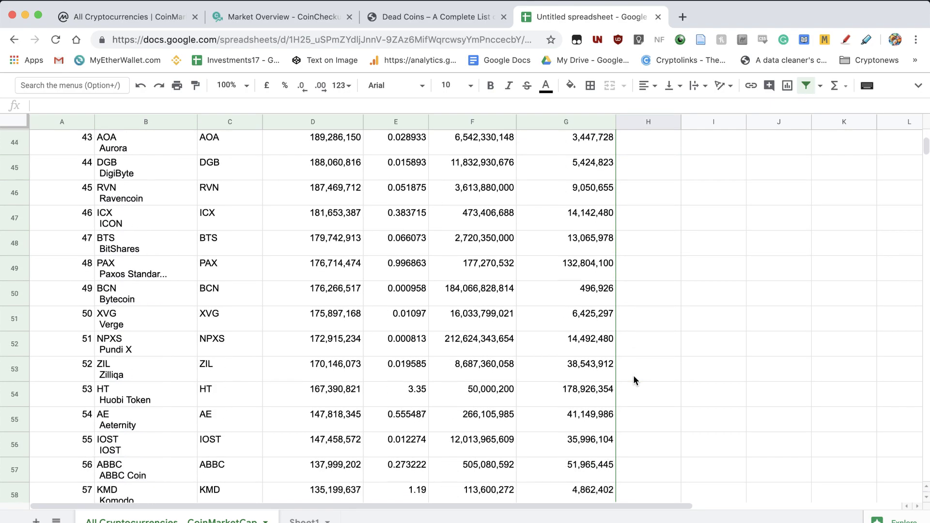
pyautogui.scroll(-1, 633, 375)
pyautogui.click(294, 287)
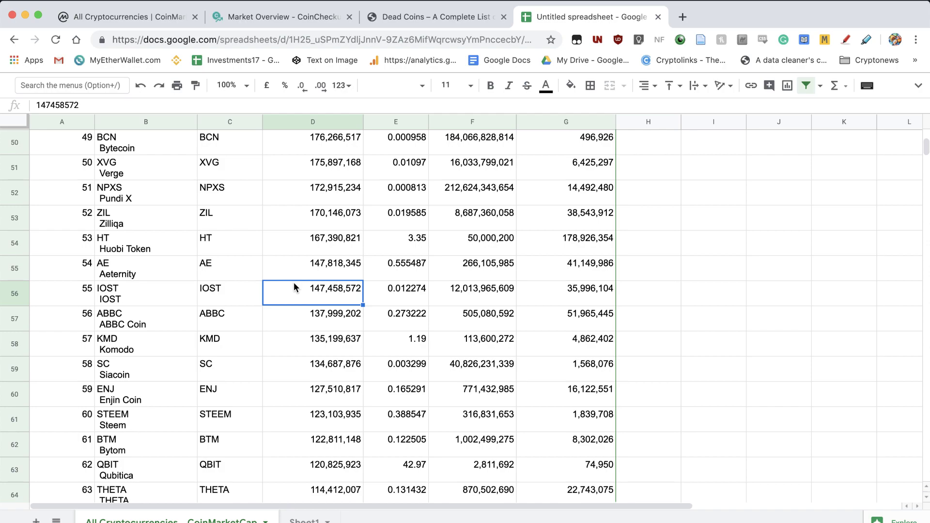
pyautogui.click(642, 267)
pyautogui.scroll(10, 643, 268)
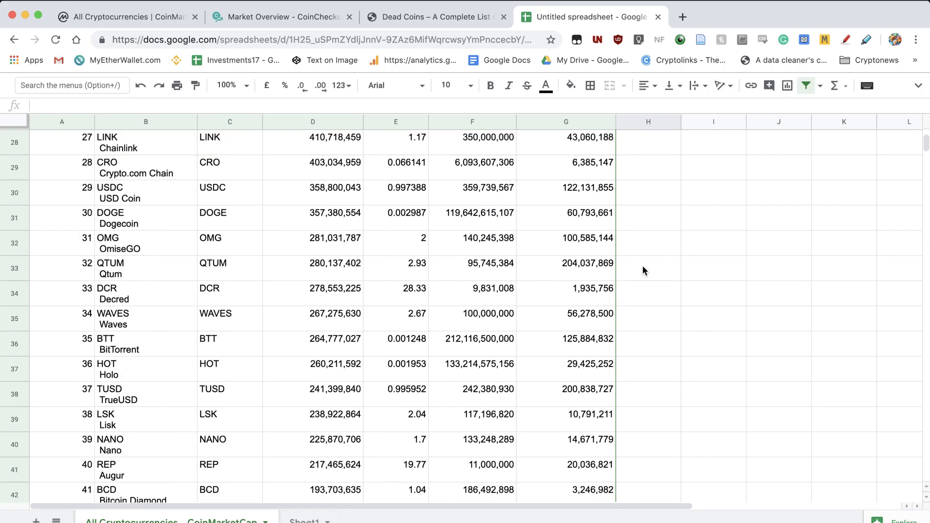
pyautogui.scroll(12, 642, 270)
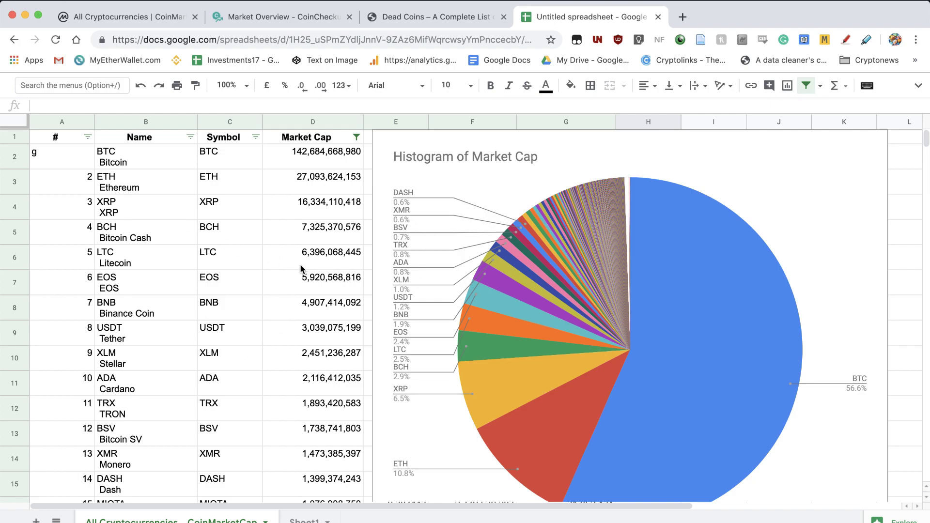
pyautogui.click(195, 290)
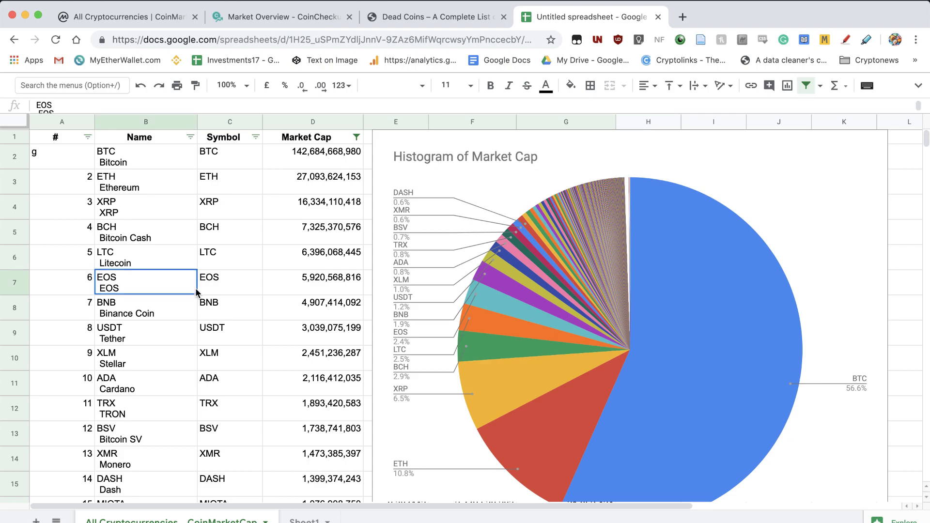
pyautogui.click(220, 289)
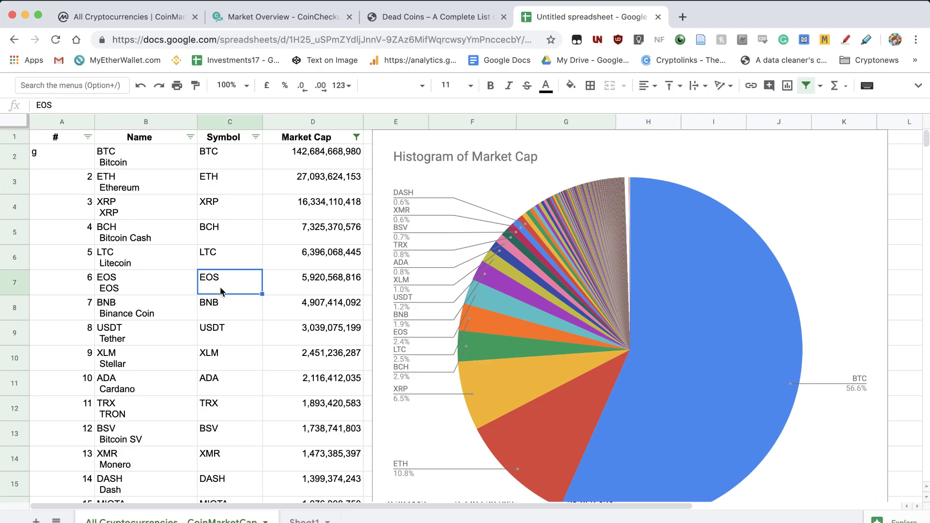